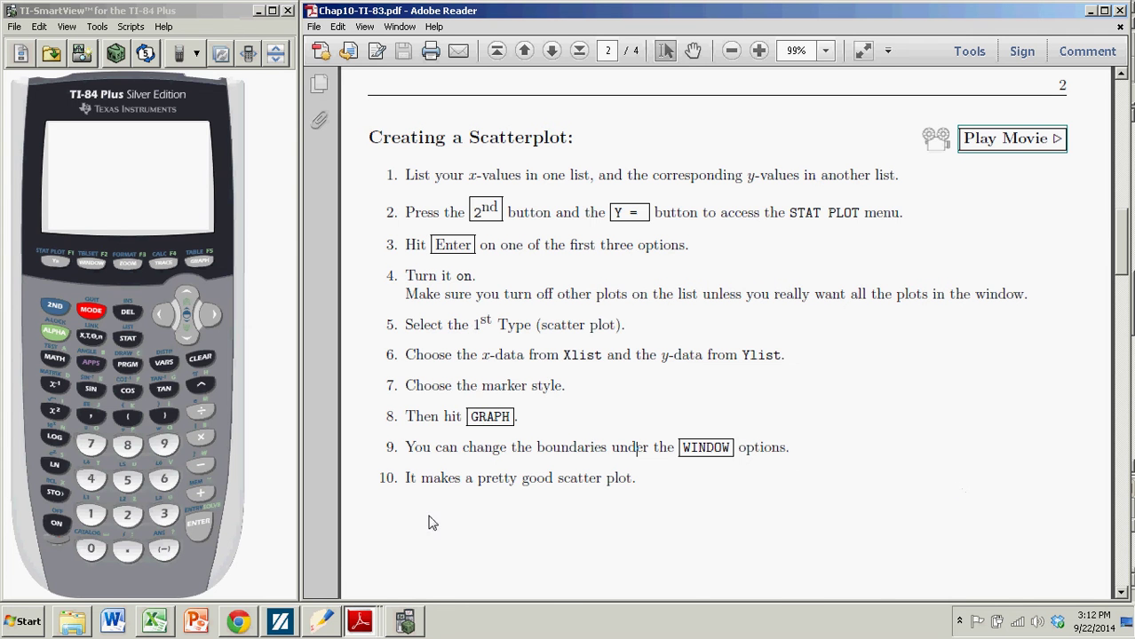
Step: Review the temperature and chirps data in Excel (cells A8, B8, columns A and B), then bring TI-SmartView forward
left_click(155, 621)
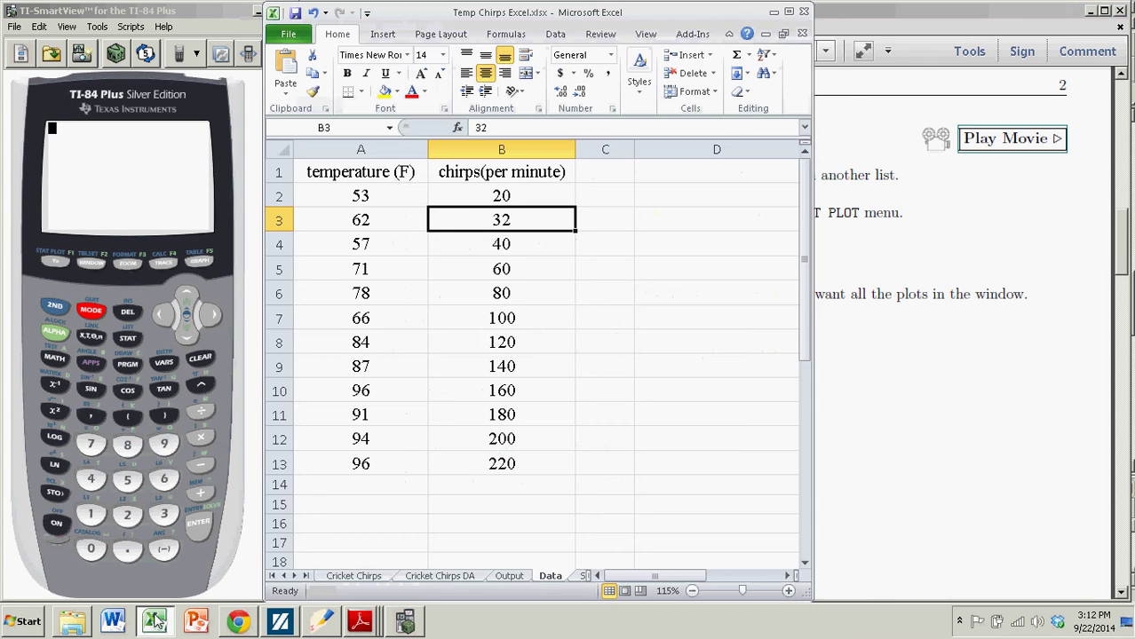
left_click(387, 347)
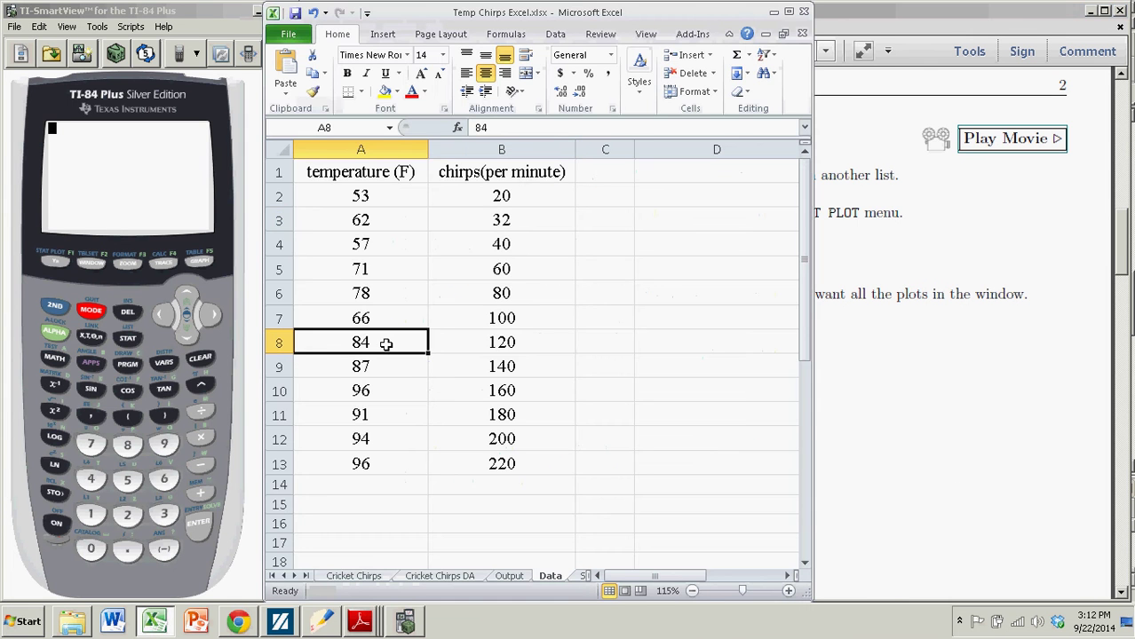
left_click(556, 345)
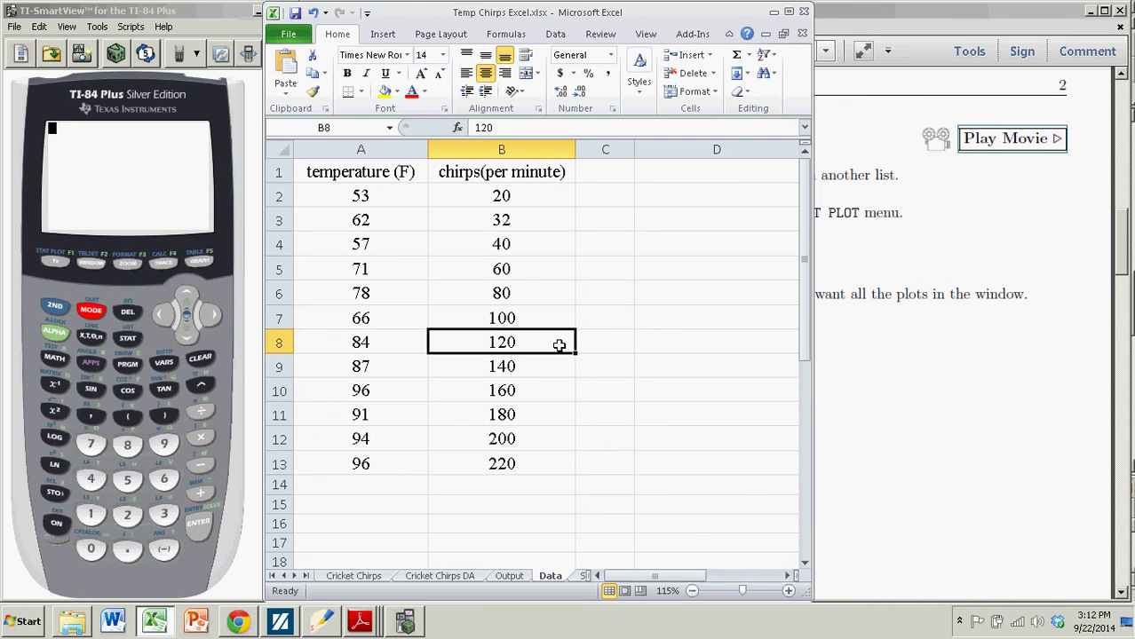
left_click(389, 144)
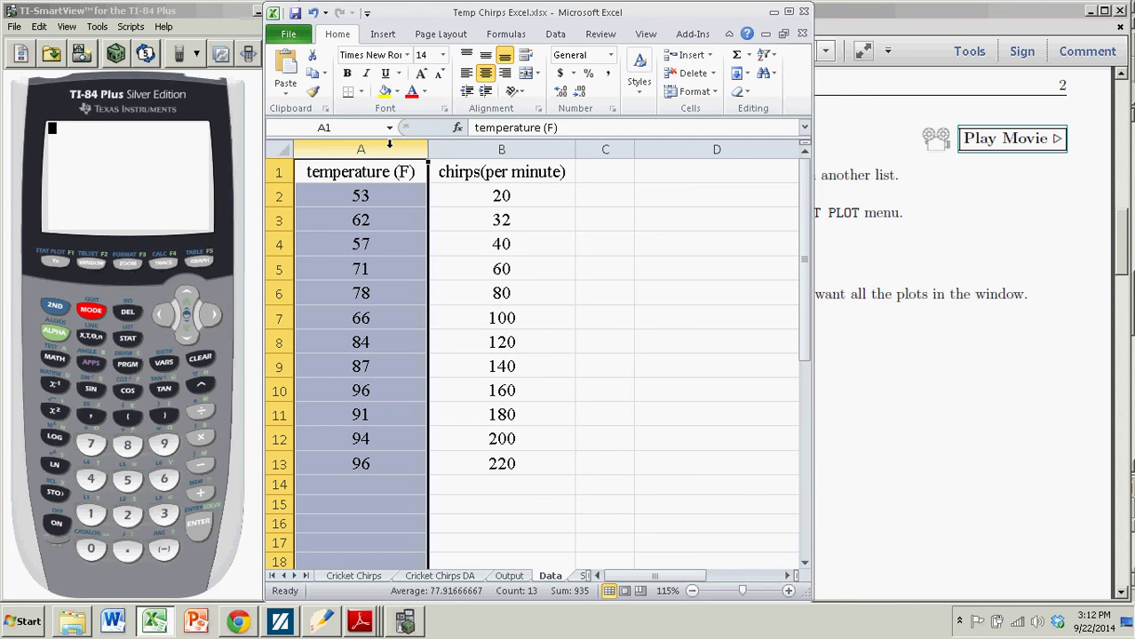
left_click(471, 143)
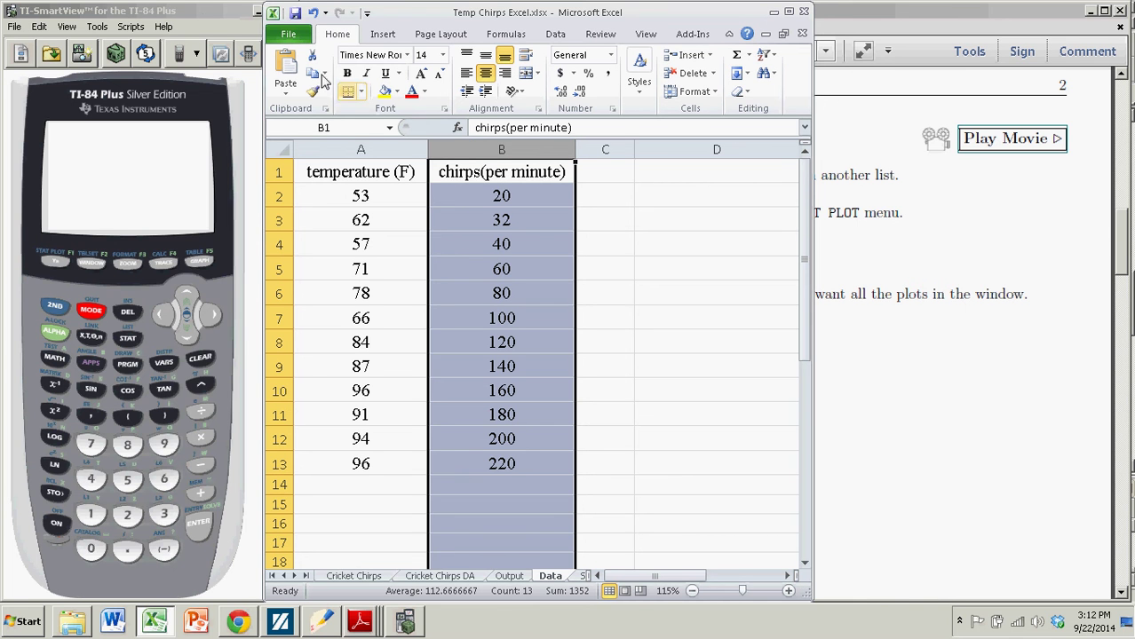
left_click(182, 9)
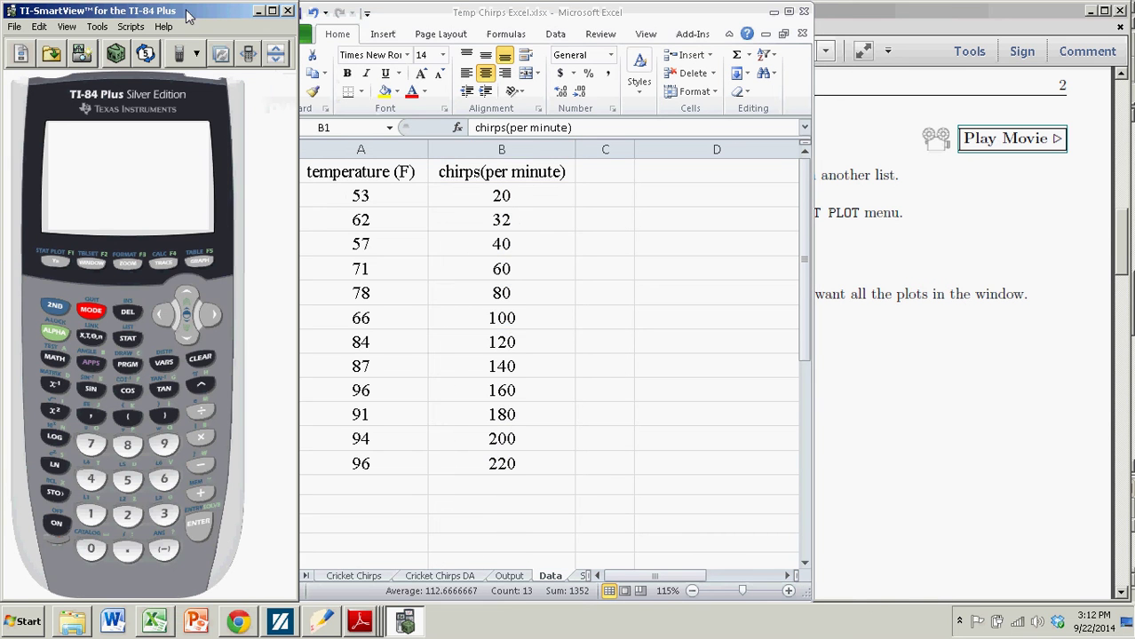
Step: Open STAT 1:Edit and browse the L1 temperatures and L2 chirp counts beside the scatterplot instructions
left_click(127, 339)
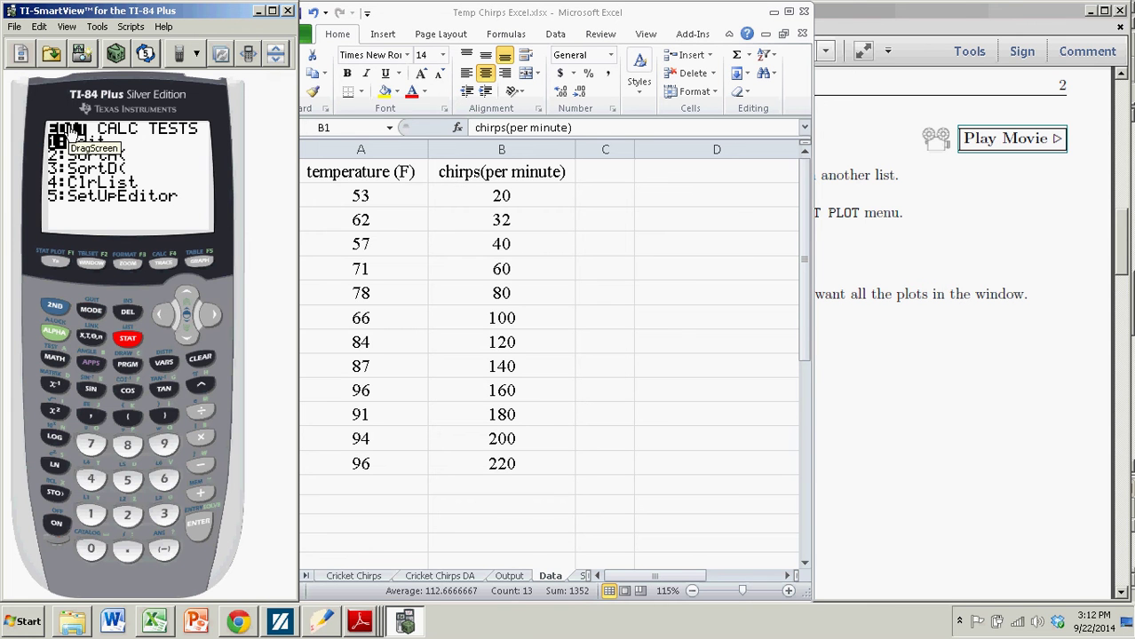
left_click(199, 526)
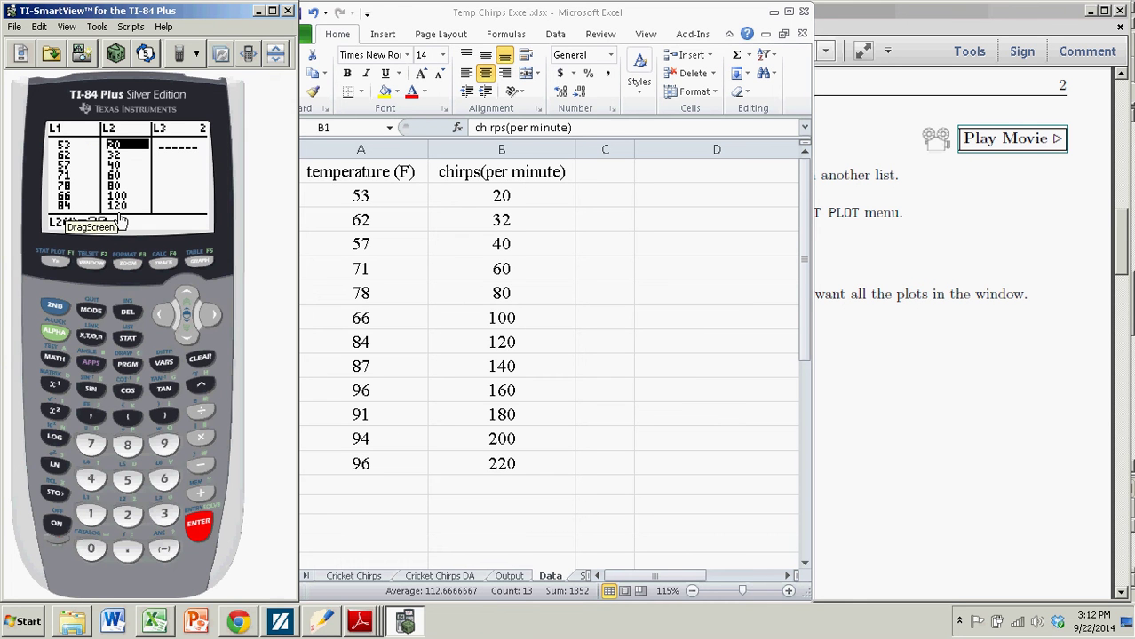
left_click(160, 316)
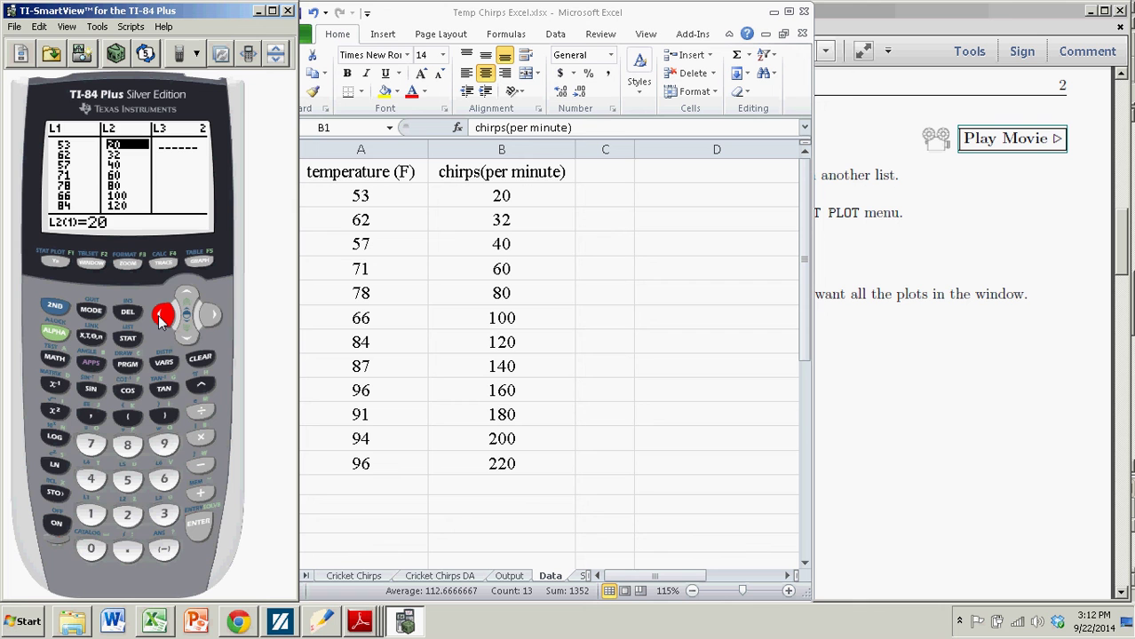
left_click(186, 338)
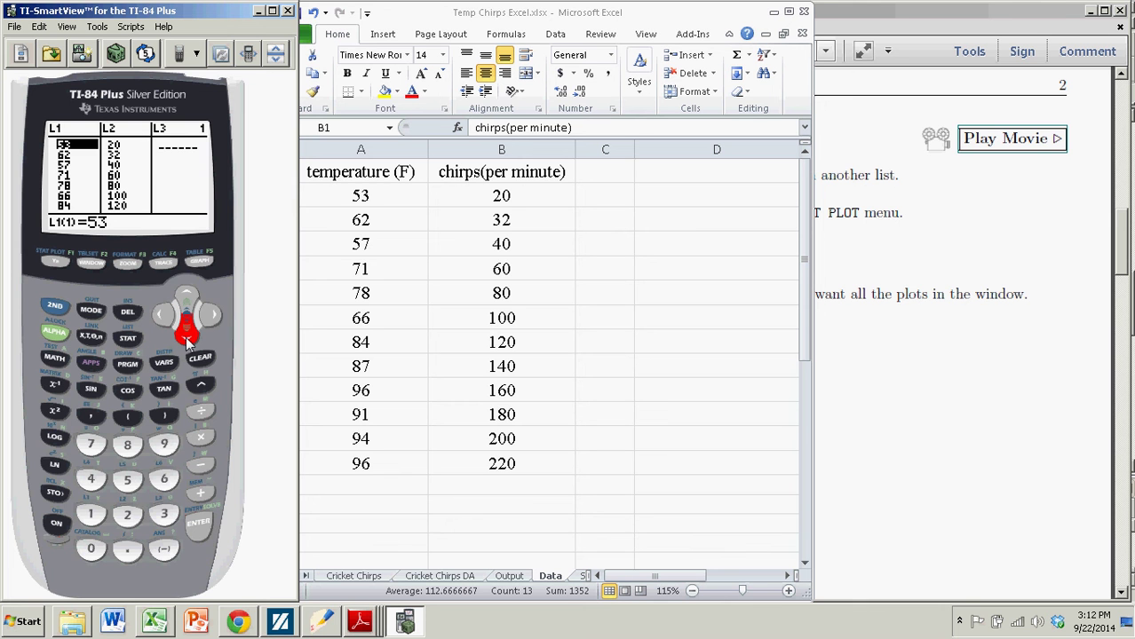
left_click(186, 339)
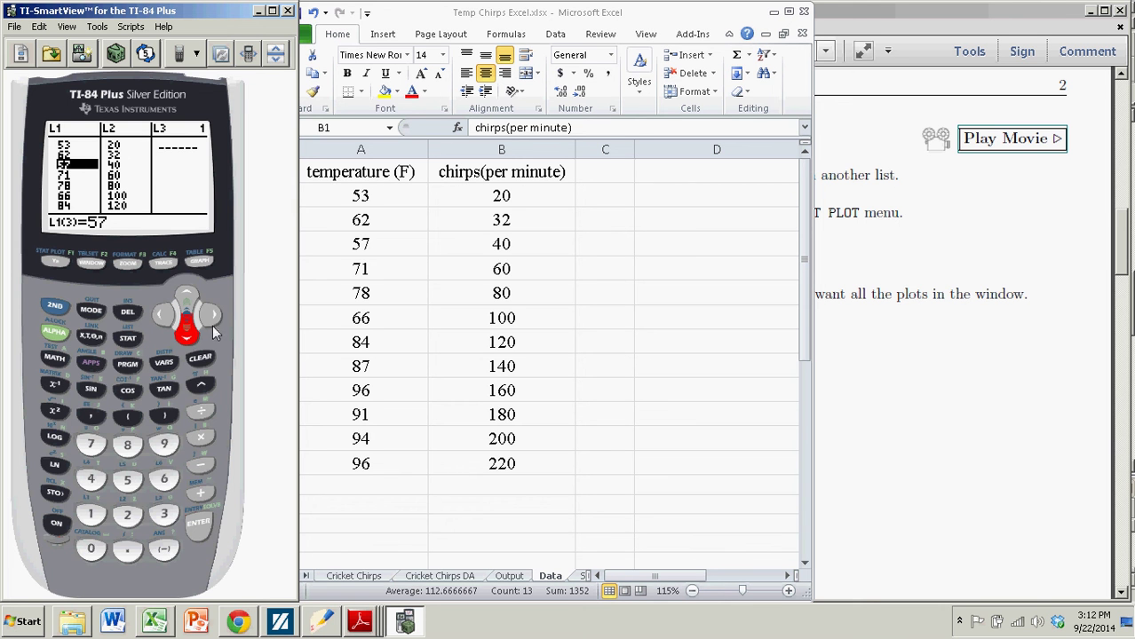
left_click(212, 316)
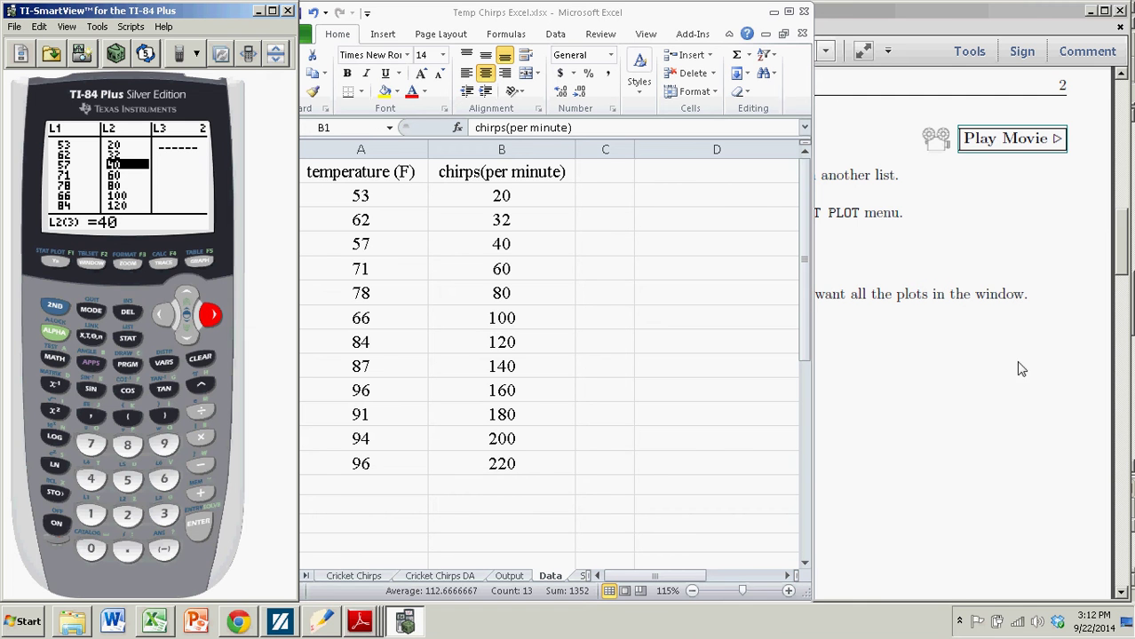
left_click(939, 385)
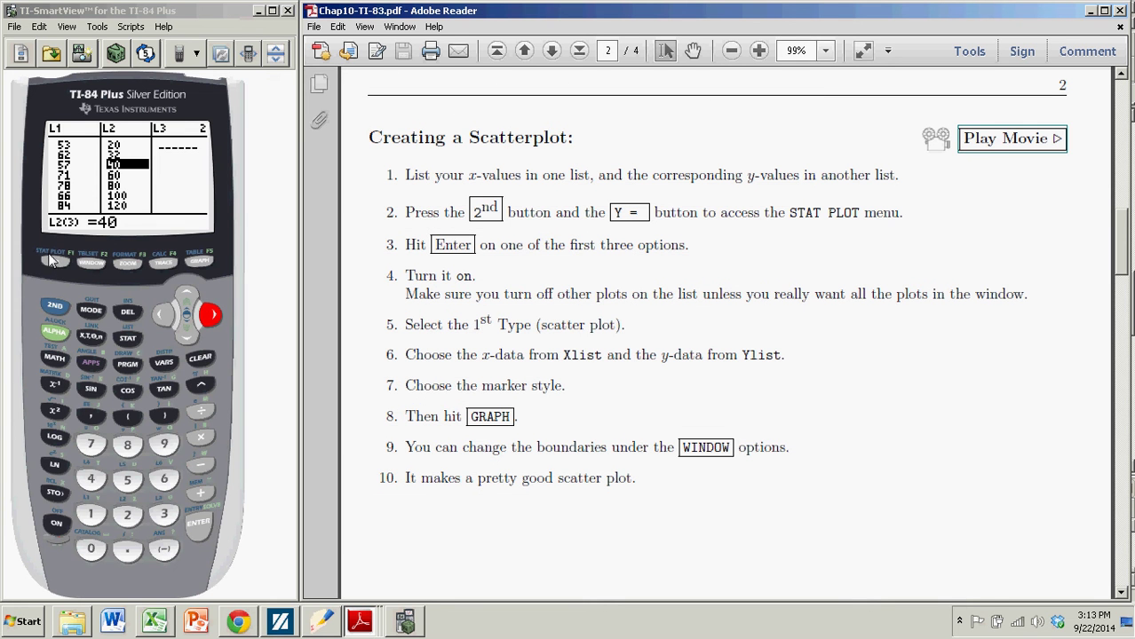
Step: Open the STAT PLOTS menu with 2ND Y= to see Plot1–Plot3 all Off
left_click(56, 305)
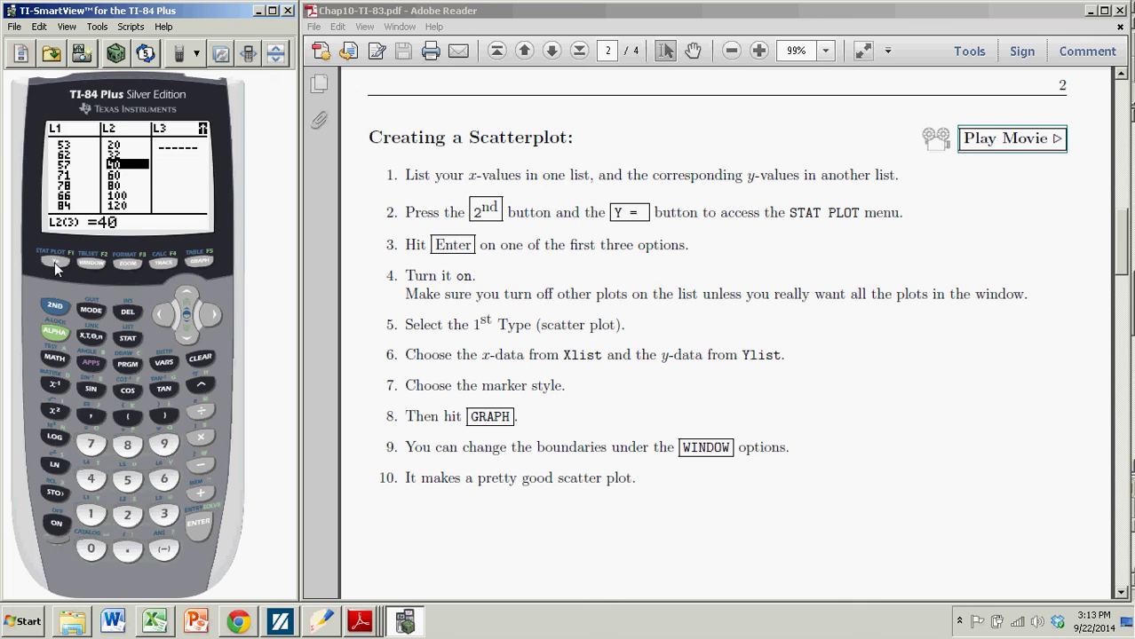
left_click(54, 262)
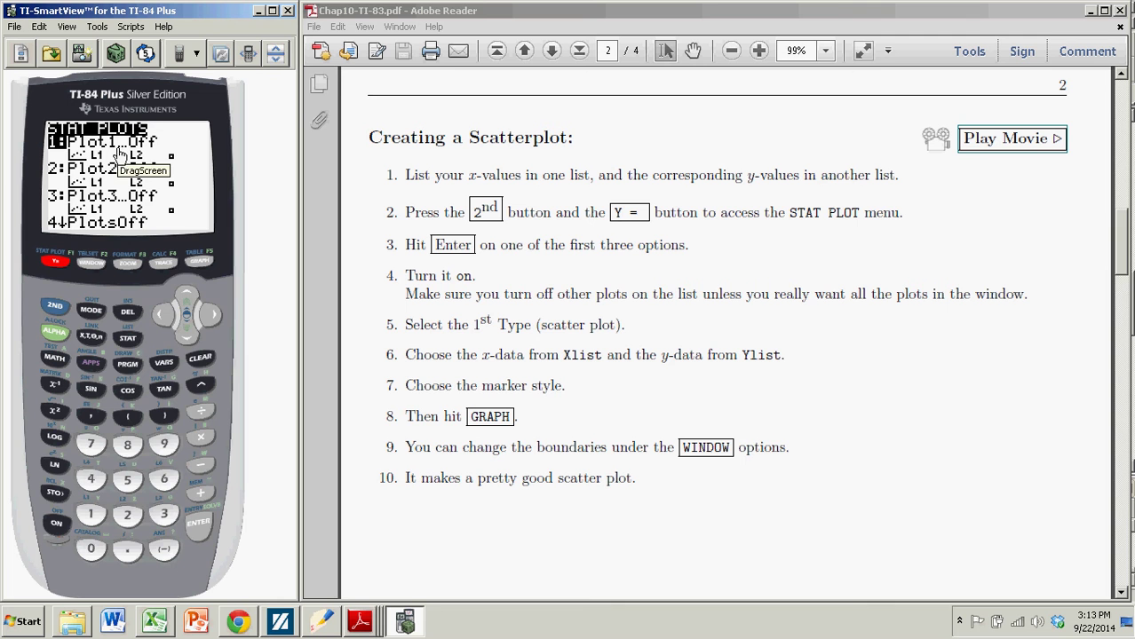
Step: Turn Plot1 On and select the first plot type, scatter
left_click(197, 524)
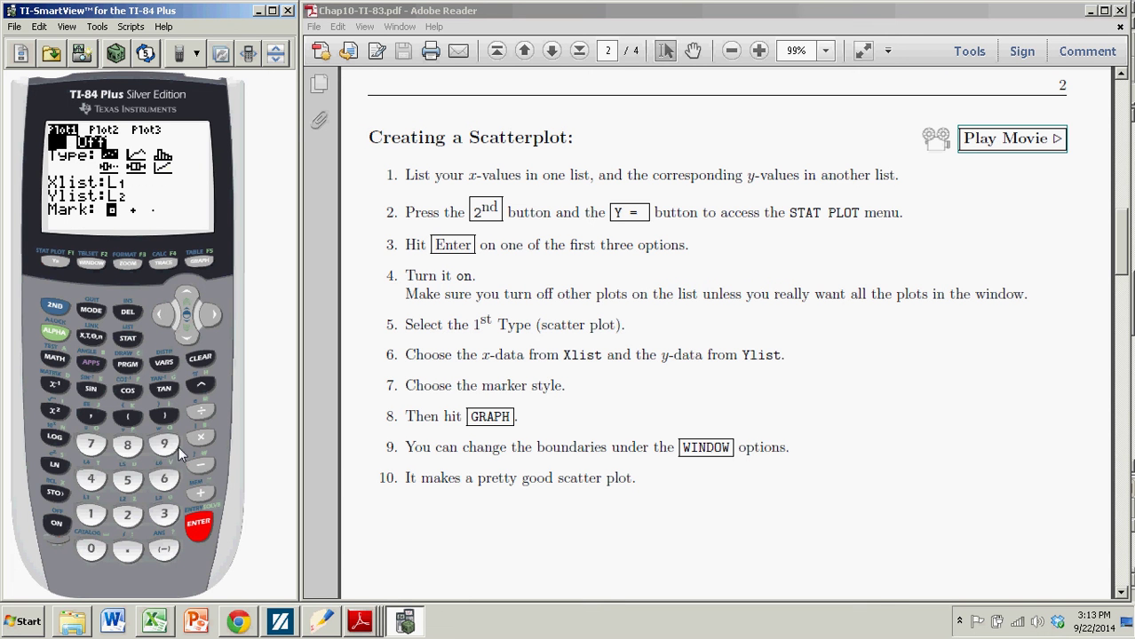
left_click(197, 527)
left_click(186, 338)
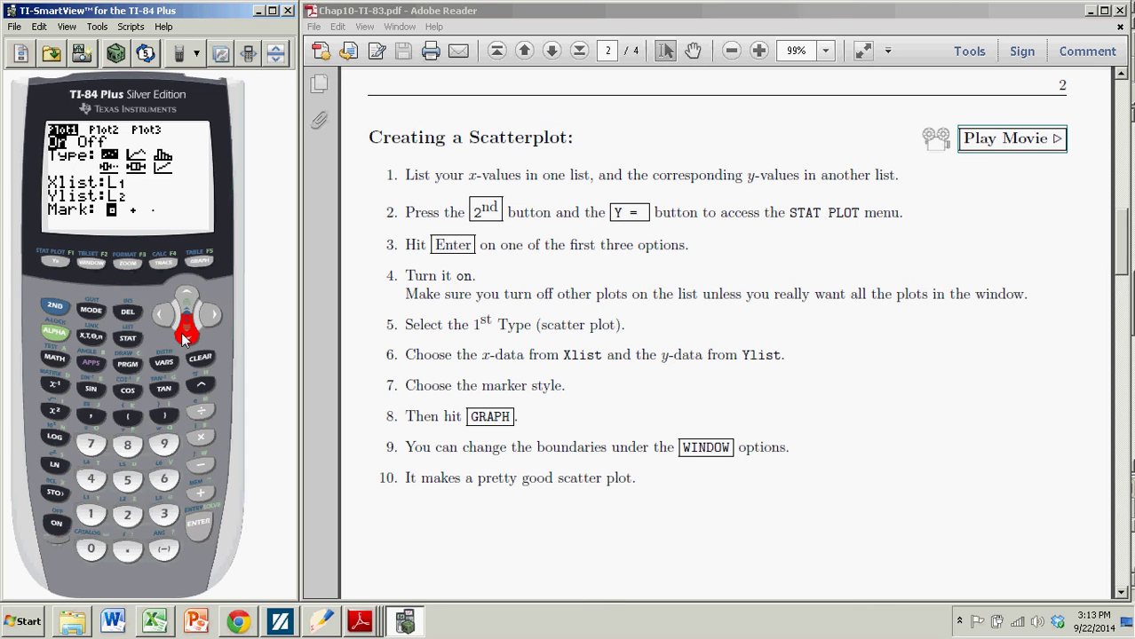
left_click(213, 318)
left_click(213, 318)
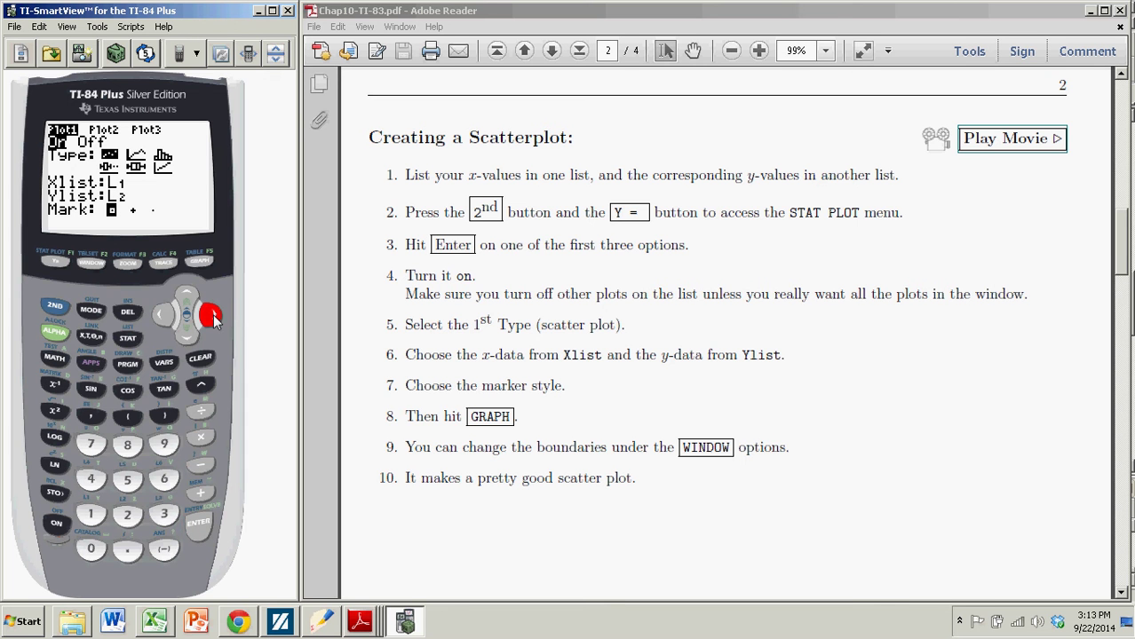
left_click(163, 313)
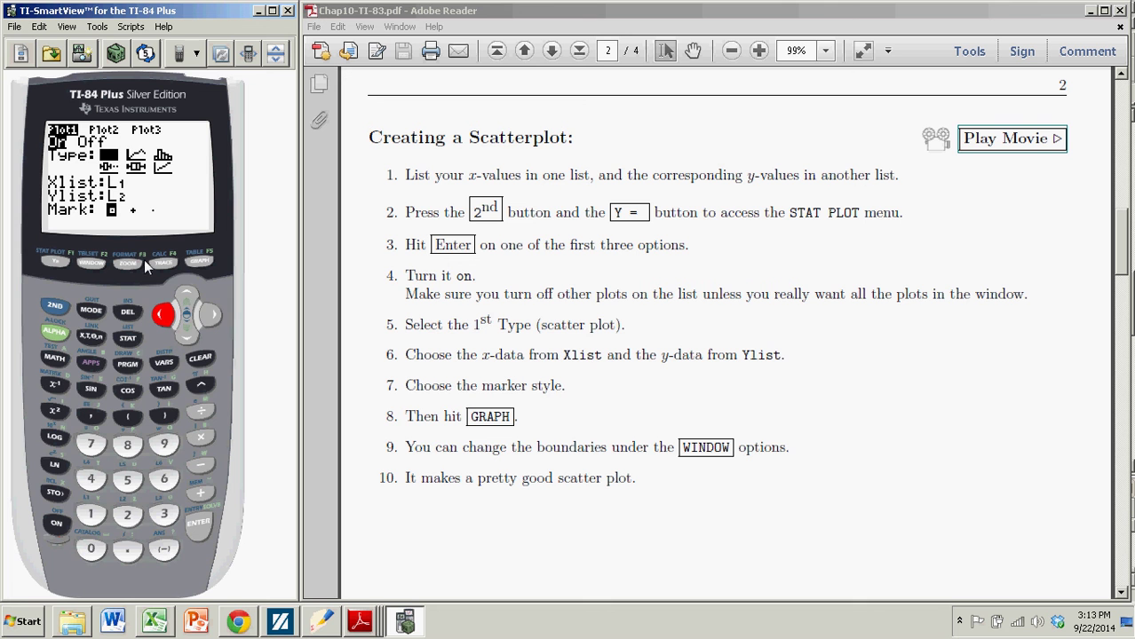
left_click(210, 318)
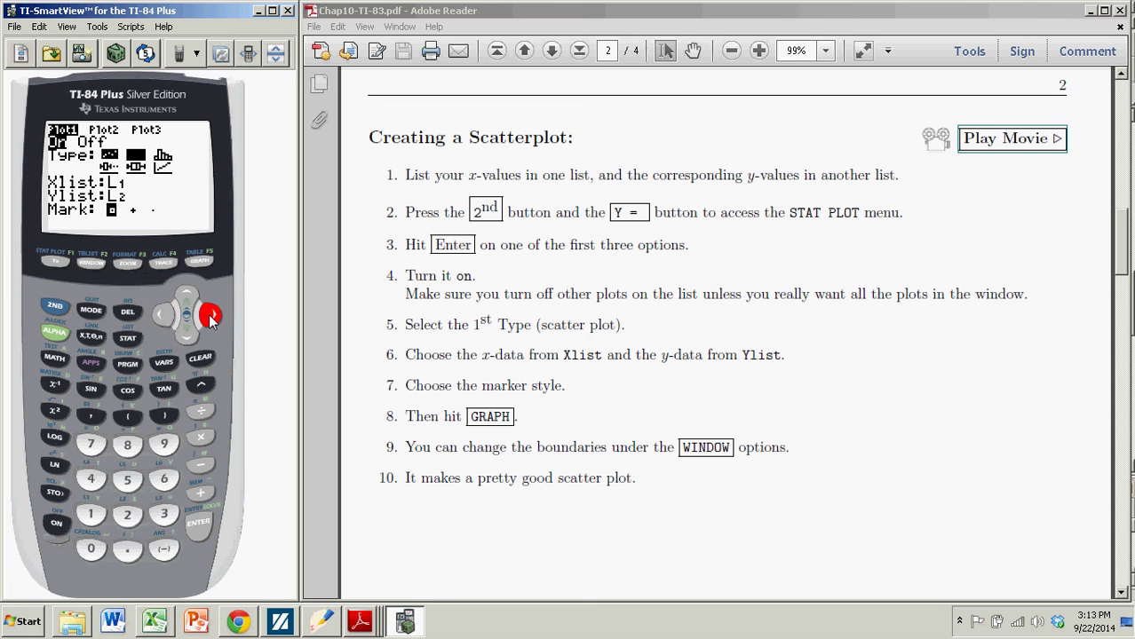
left_click(162, 316)
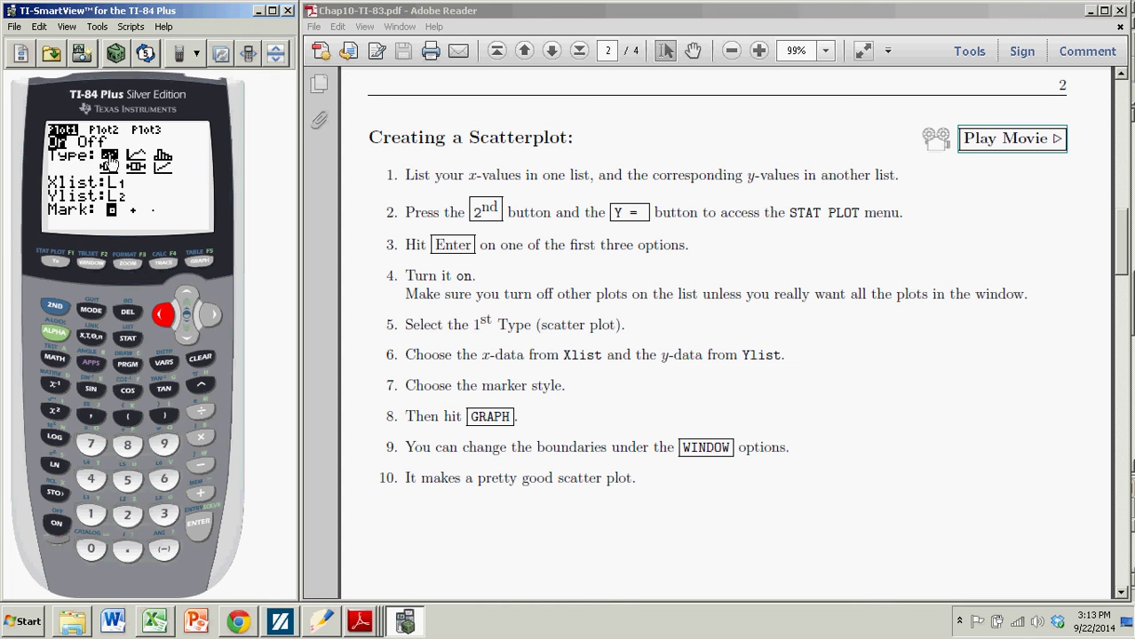
left_click(199, 525)
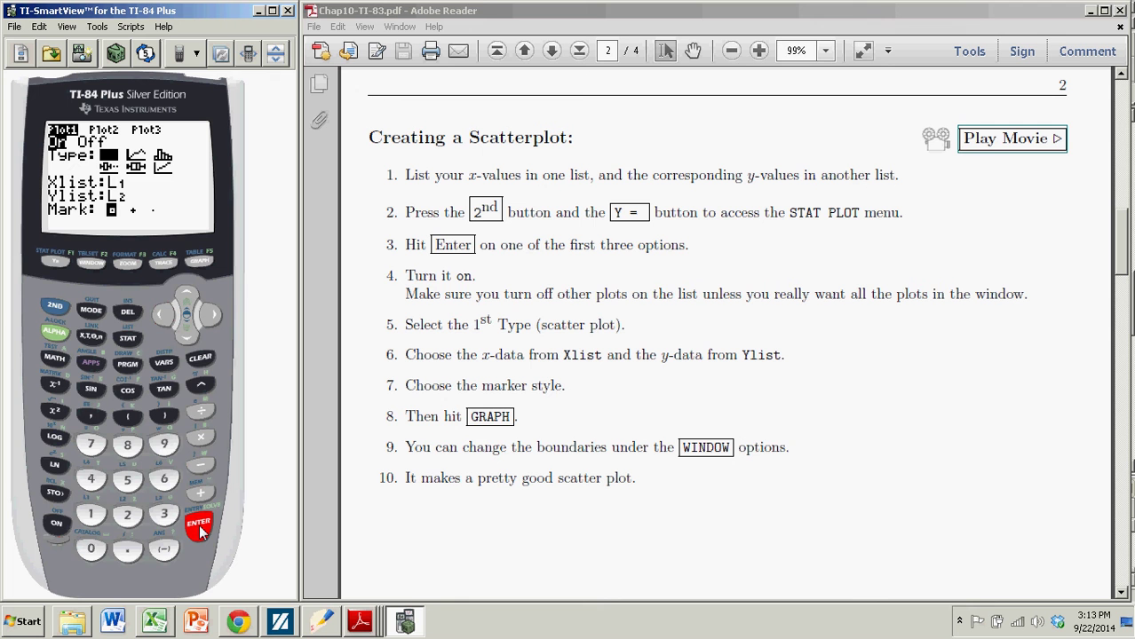
Step: Set Plot1's Xlist to L1 and Ylist to L2, moving down to the Mark setting
left_click(186, 335)
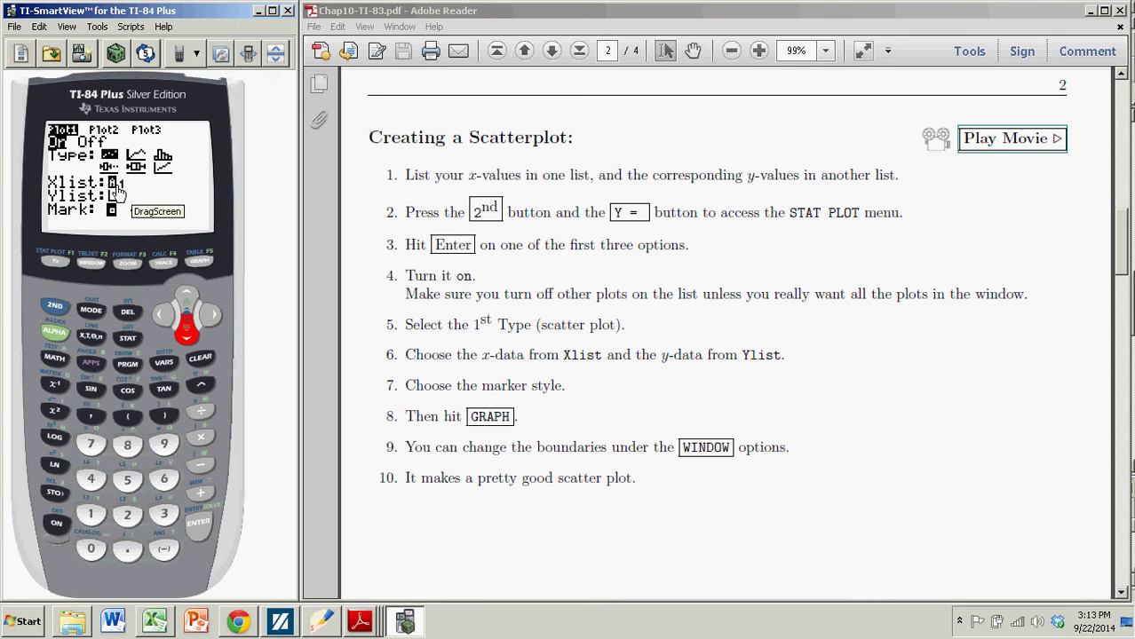
left_click(197, 360)
key("shift")
left_click(90, 514)
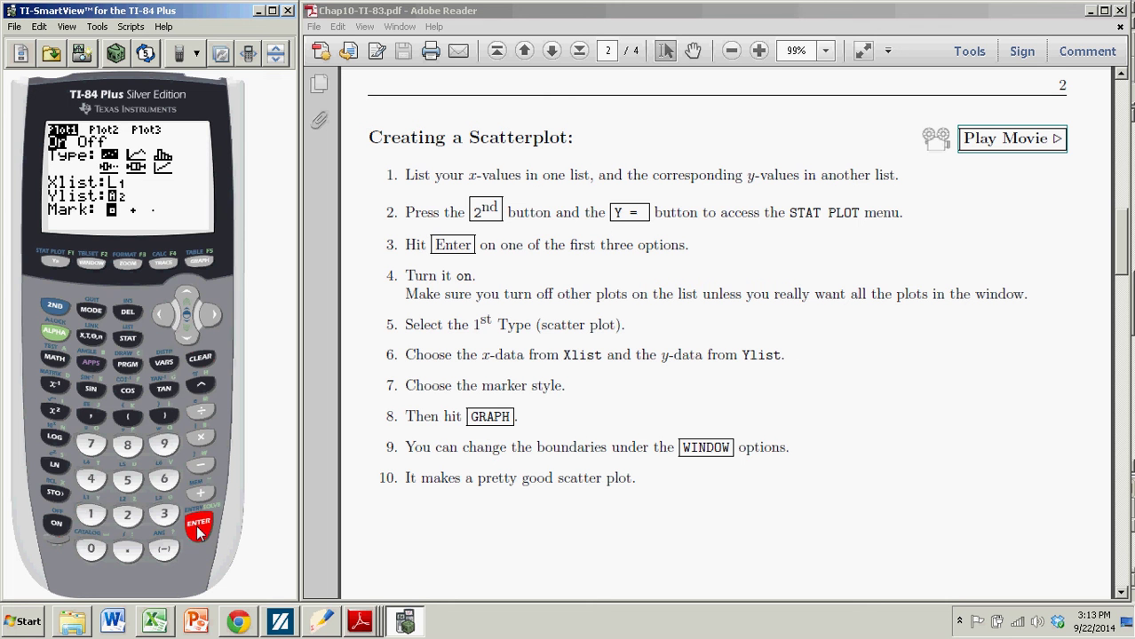
key("Return")
left_click(53, 307)
left_click(127, 515)
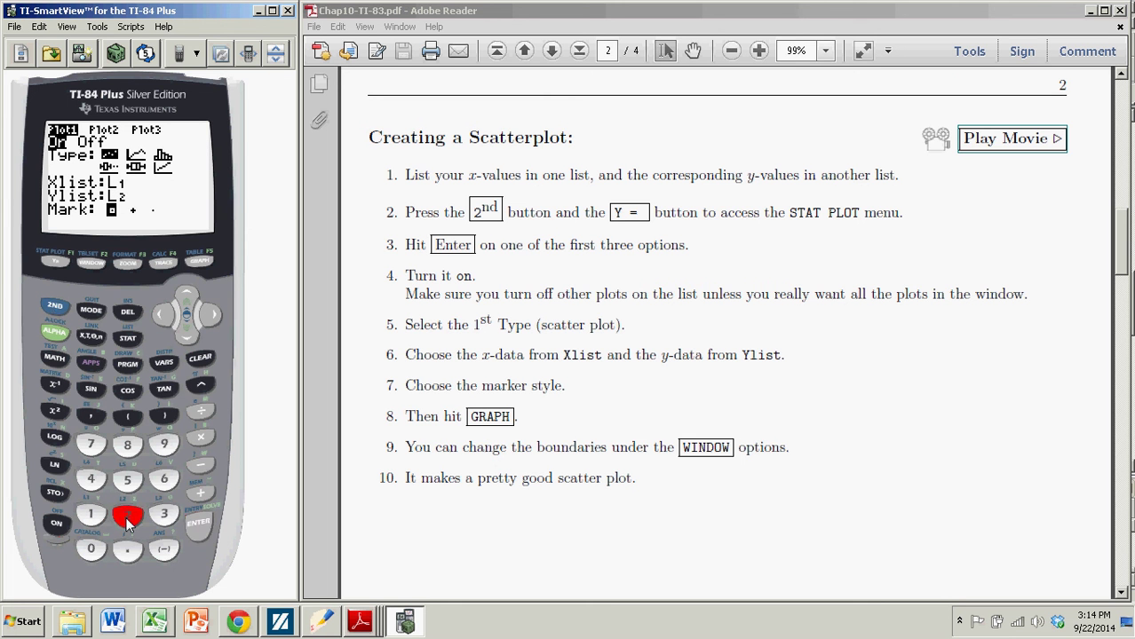
left_click(185, 332)
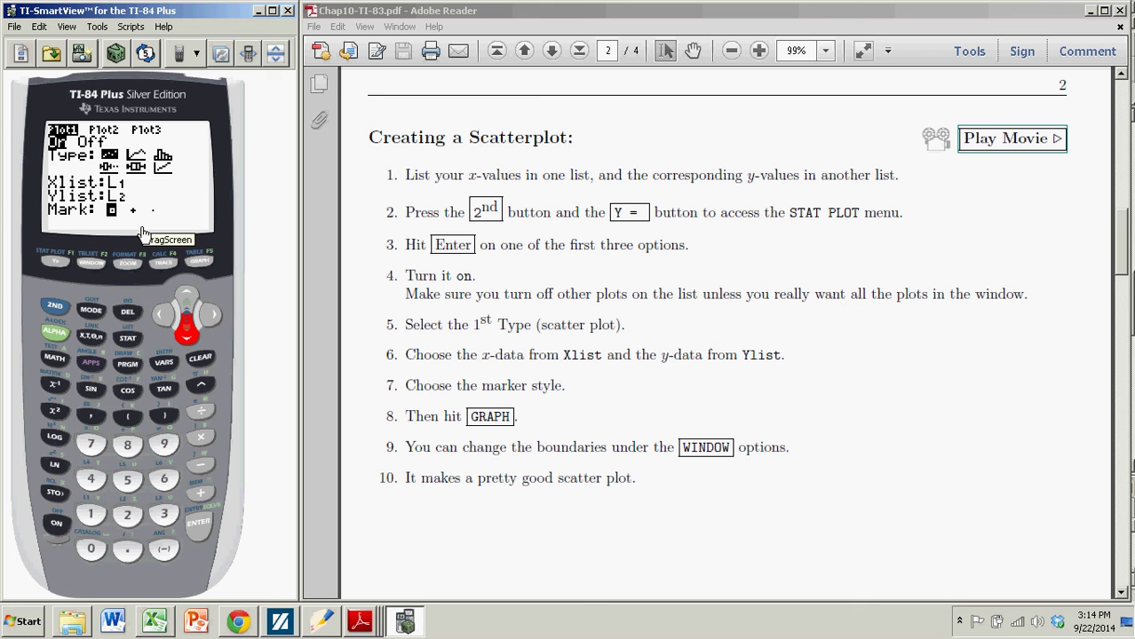
Step: Press GRAPH to draw Plot1, which shows no points in the current window
left_click(198, 260)
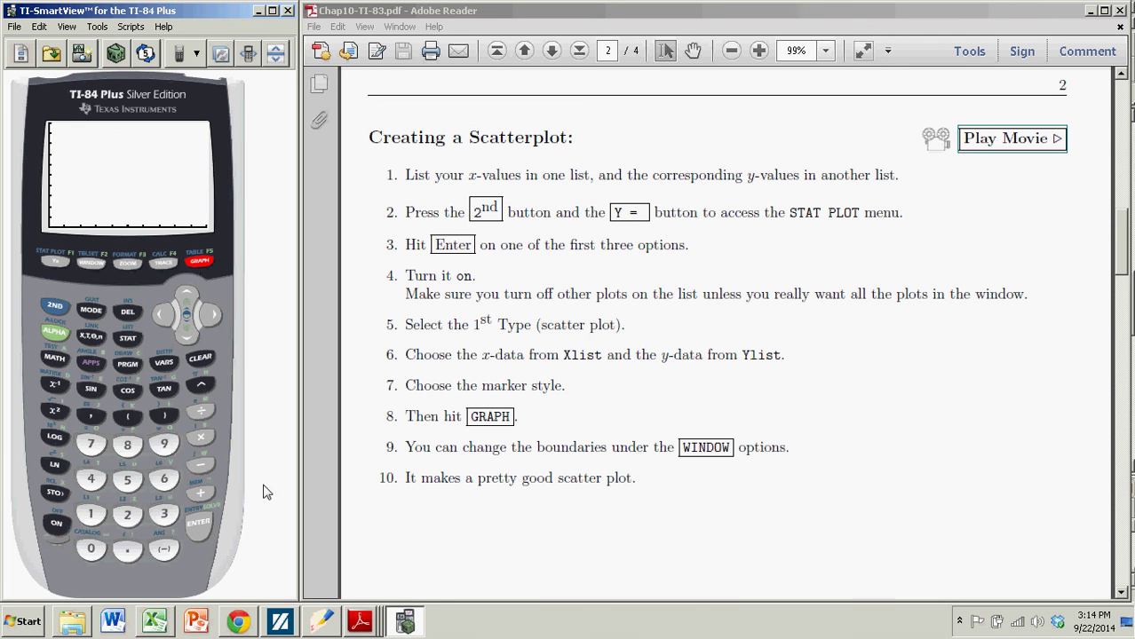
left_click(156, 622)
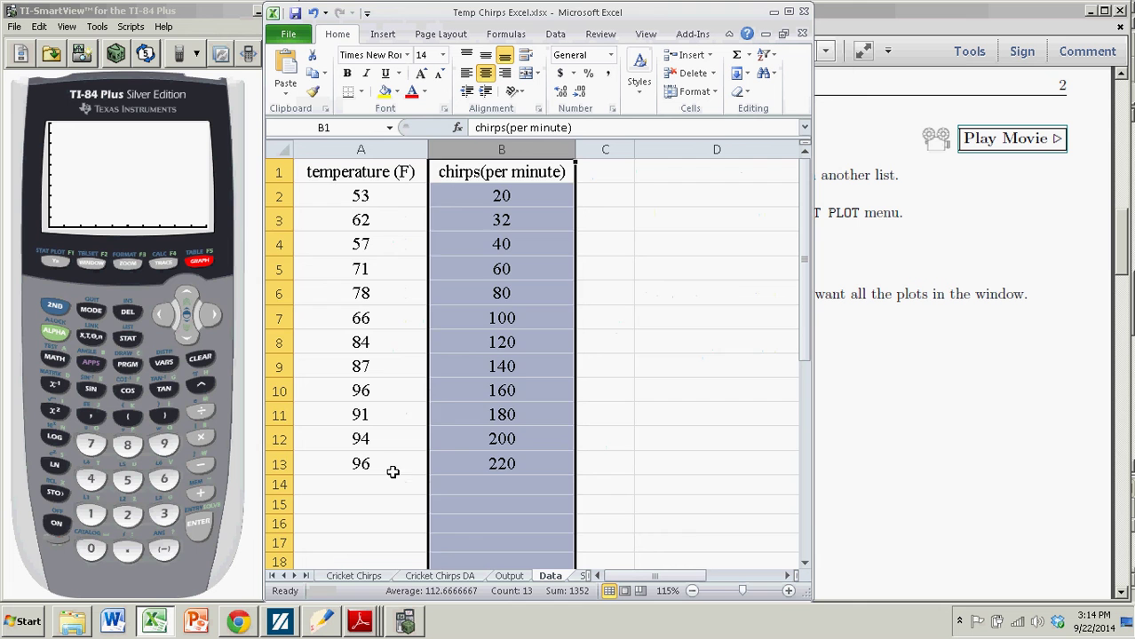
left_click(396, 197)
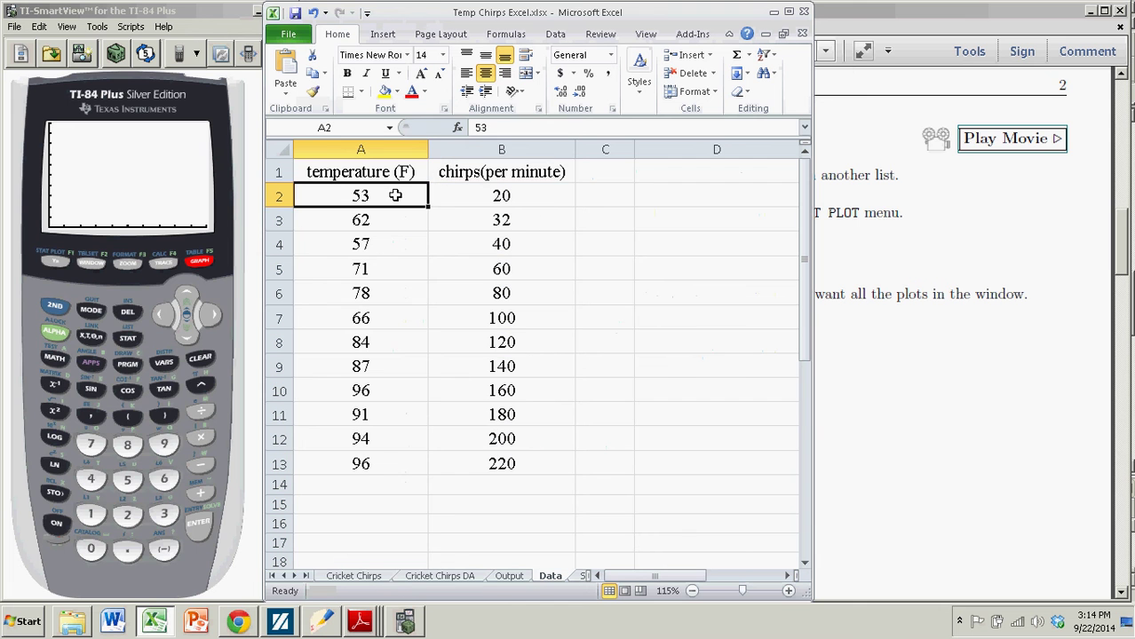
left_click(388, 460)
left_click(550, 197)
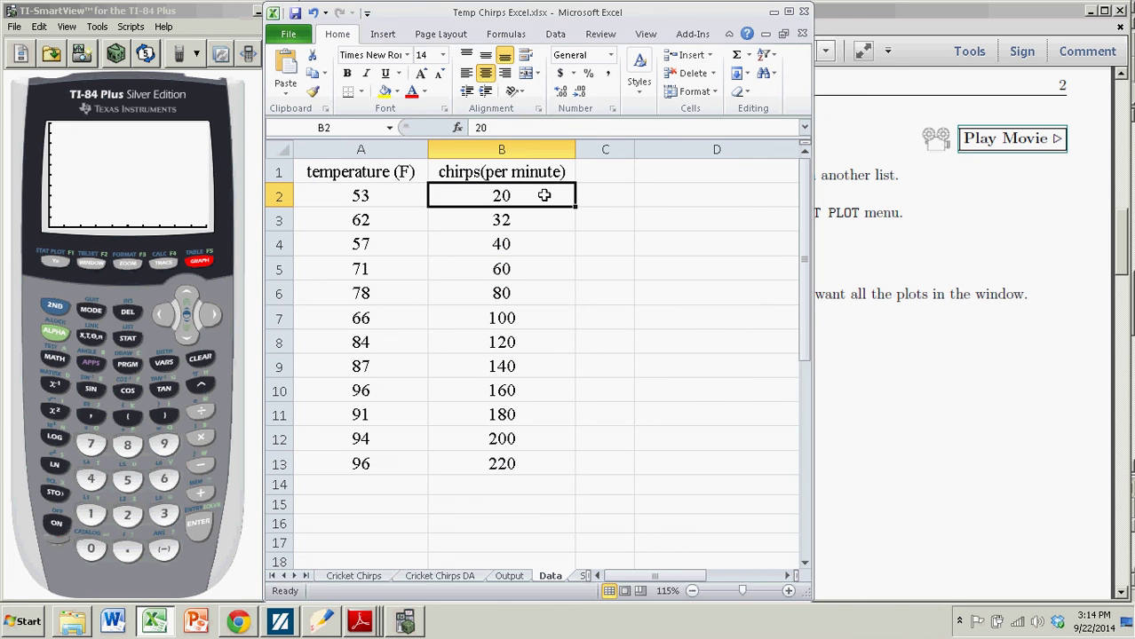
left_click(539, 469)
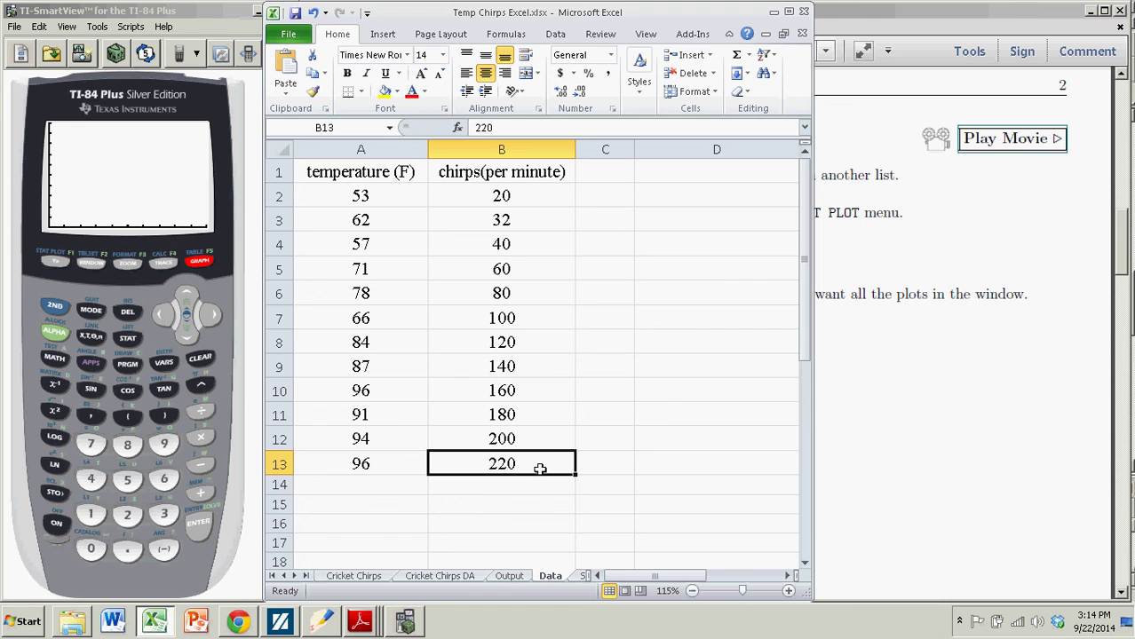
left_click(226, 11)
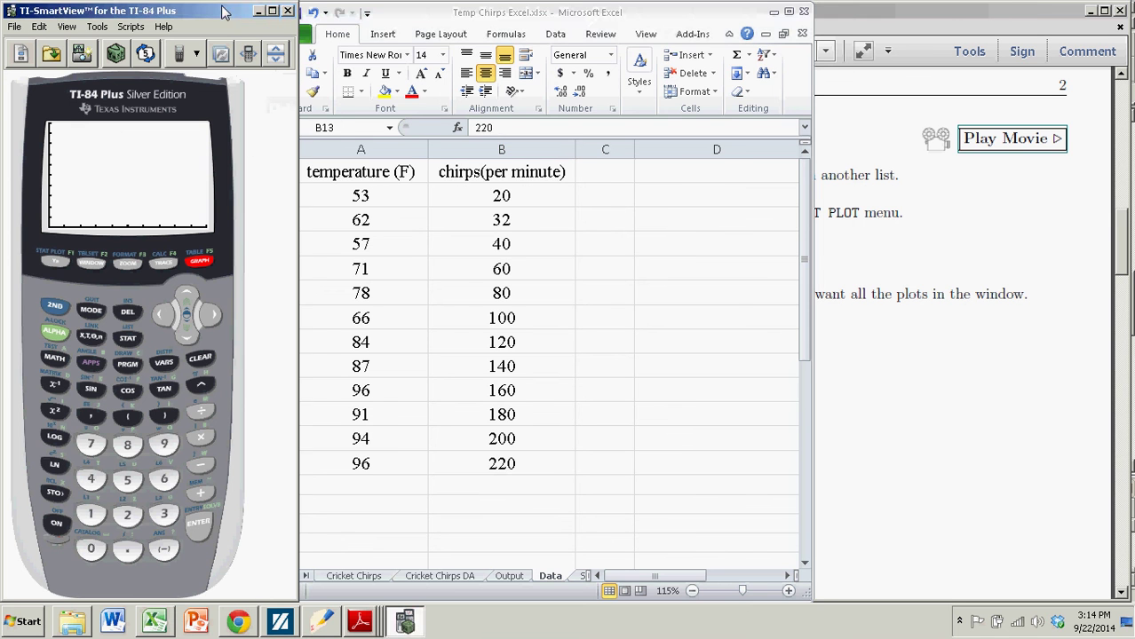
left_click(980, 23)
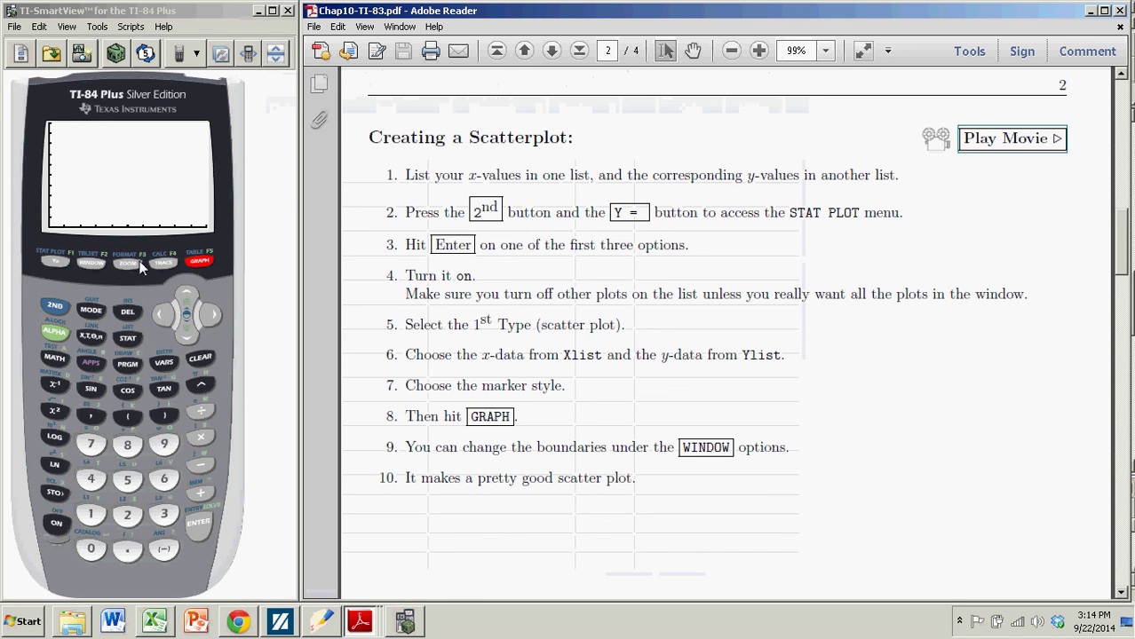
Step: In WINDOW, set the x-range to Xmin 0, Xmax 100 and Xscl 10
left_click(91, 264)
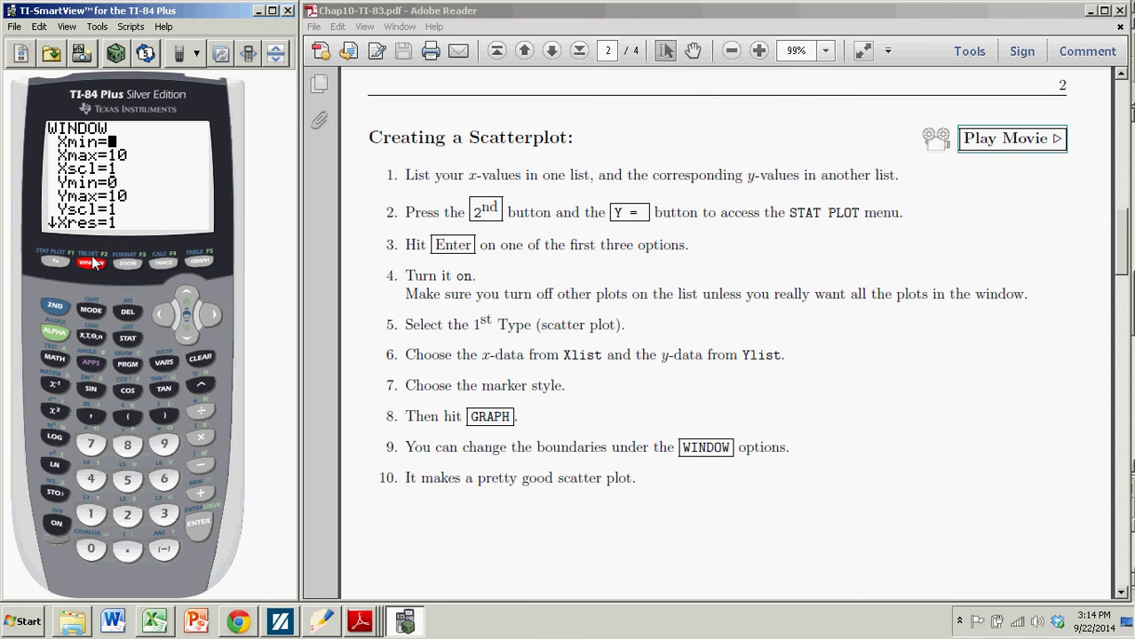
left_click(183, 333)
left_click(91, 515)
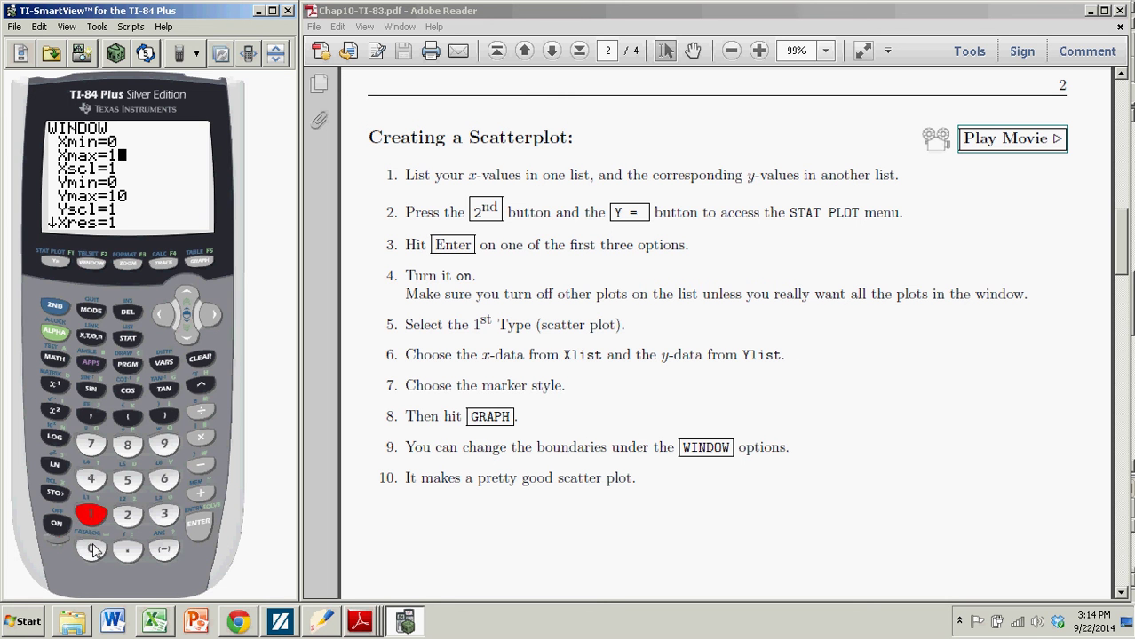
left_click(91, 549)
left_click(91, 550)
left_click(183, 334)
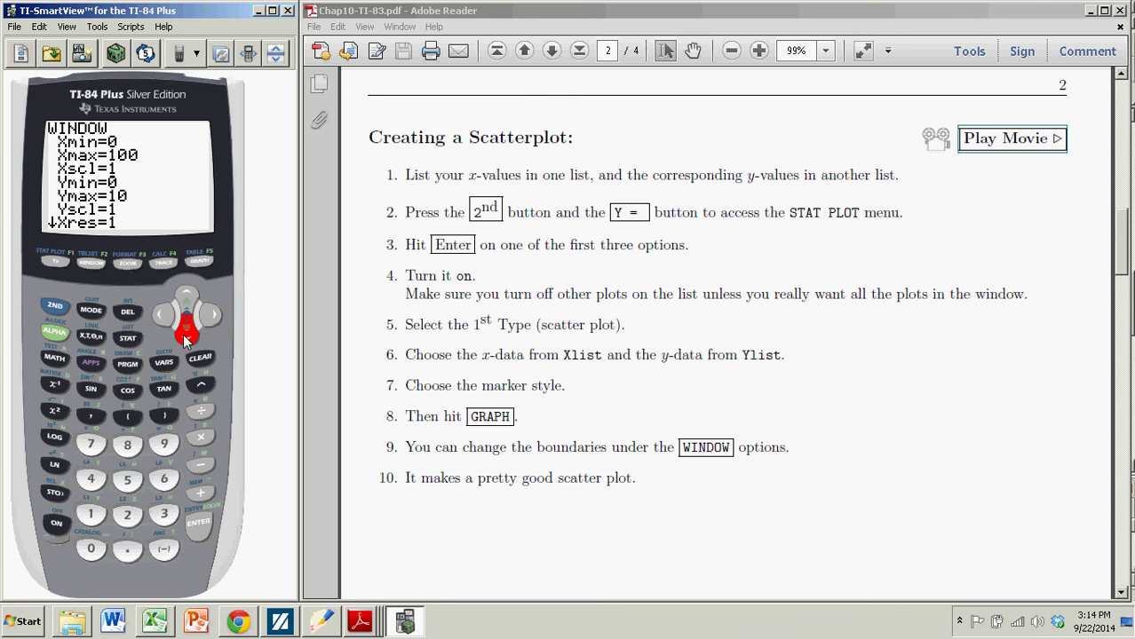
left_click(90, 515)
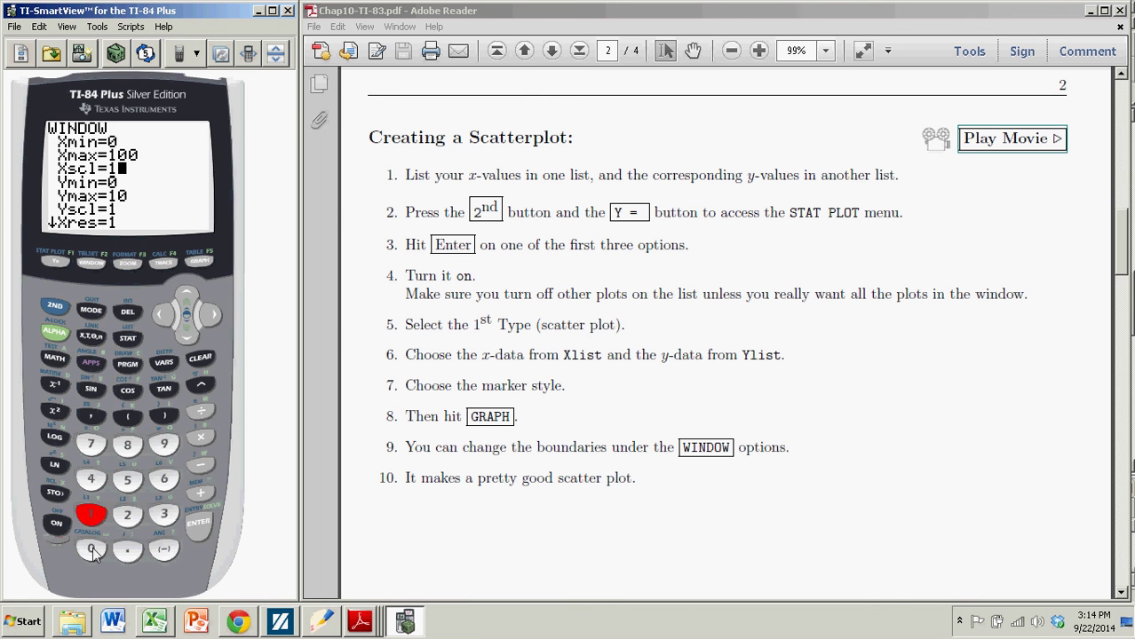
left_click(92, 550)
Step: Set the y-range to Ymin 0, Ymax 240 and Yscl 20
left_click(186, 334)
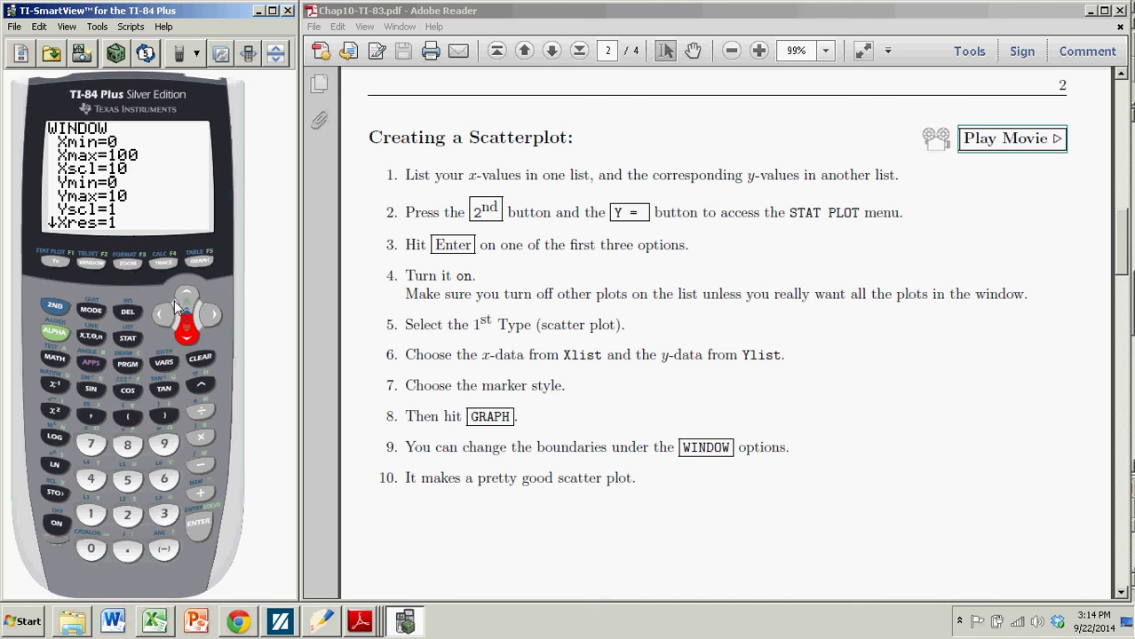
left_click(187, 334)
left_click(127, 513)
left_click(89, 479)
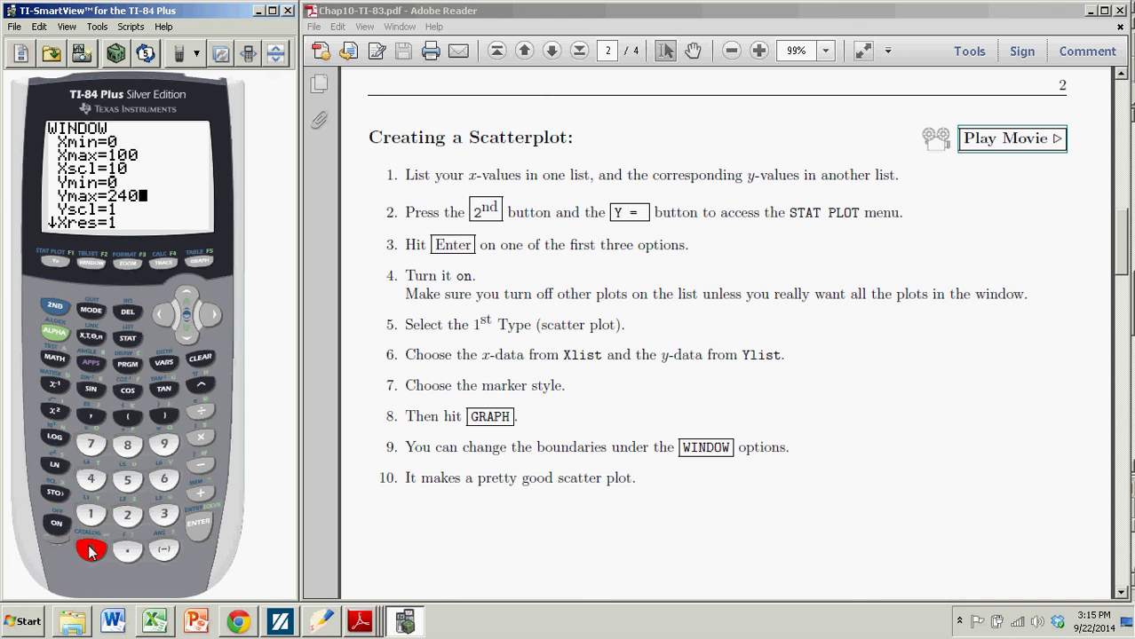
left_click(186, 333)
left_click(127, 515)
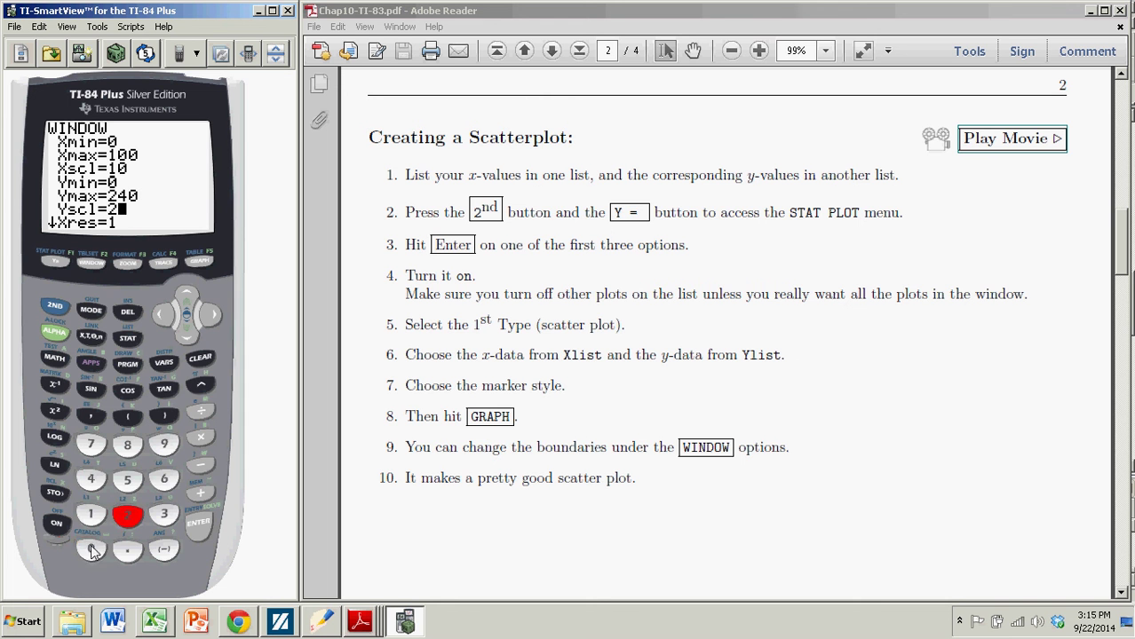
left_click(89, 550)
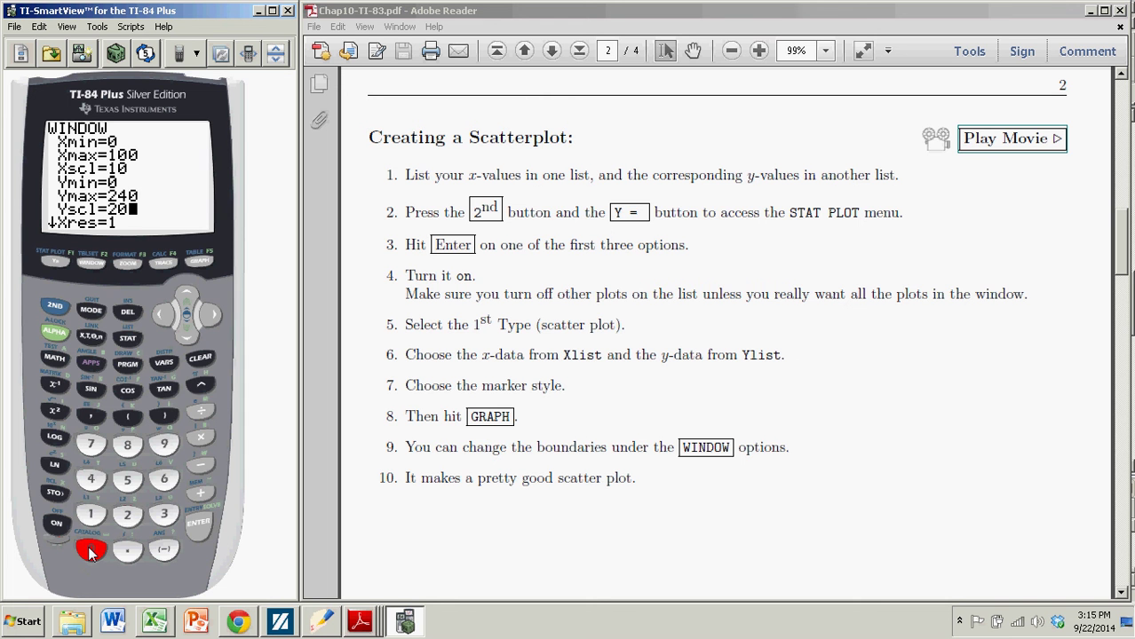
left_click(196, 529)
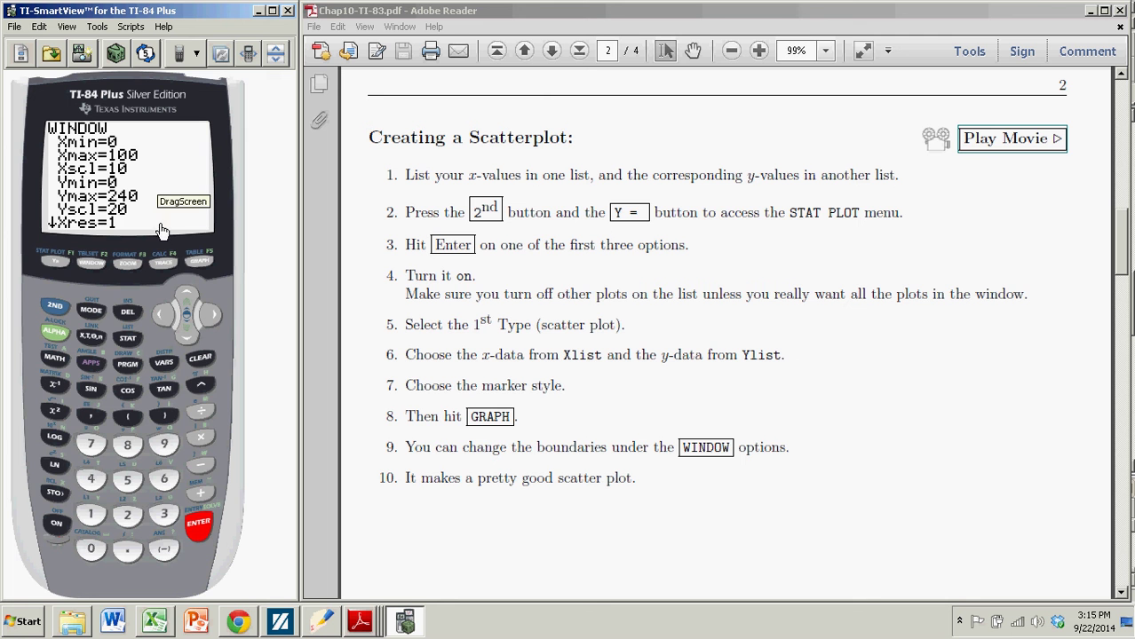
Step: Press GRAPH to plot the rising temperature vs. chirps scatterplot in the new window
left_click(196, 263)
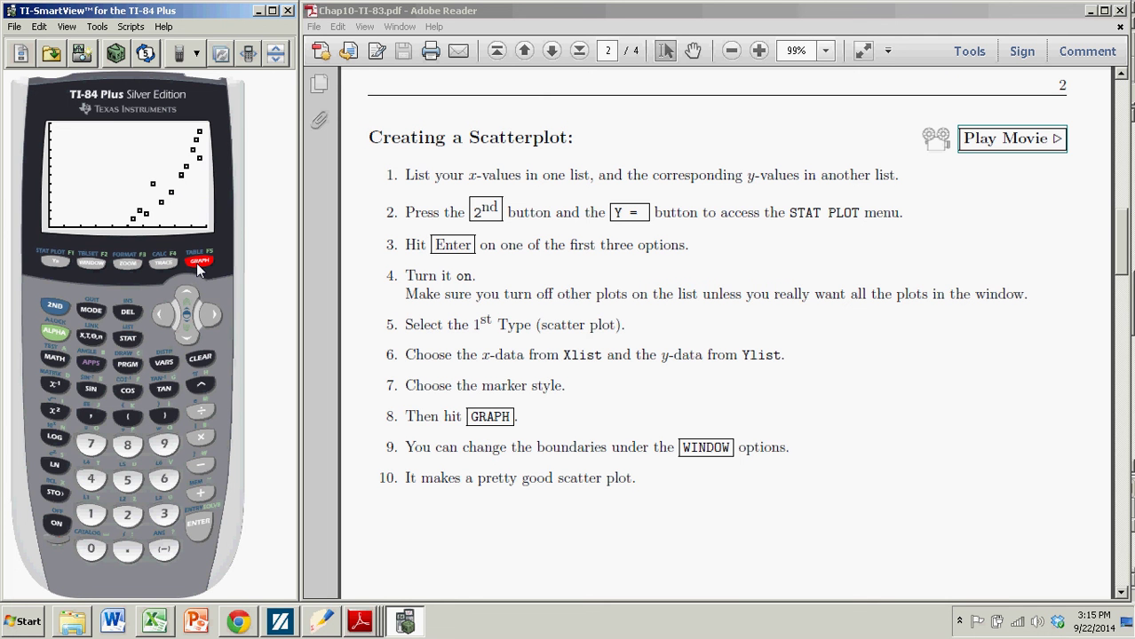